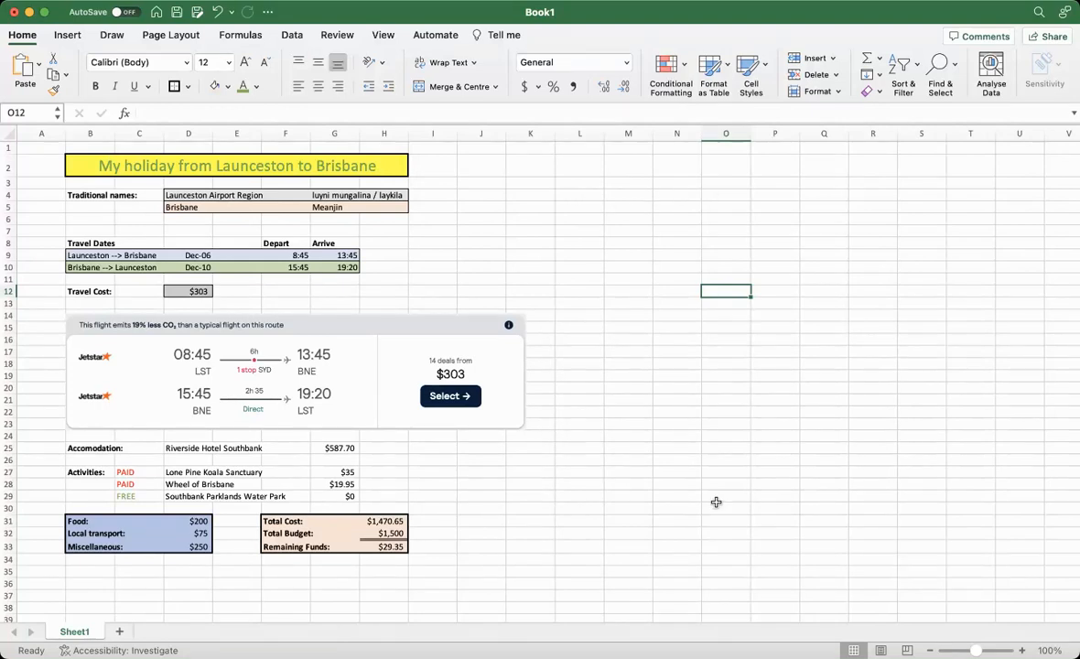
# Enter "Sample Text" in cell M6
pyautogui.click(575, 229)
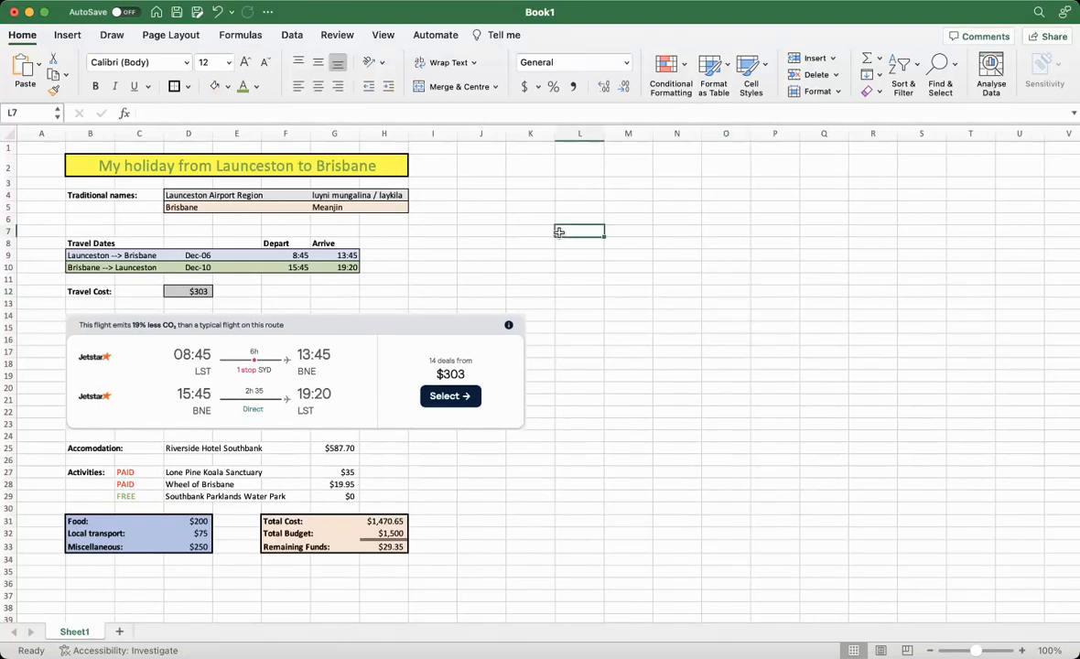
pyautogui.click(637, 219)
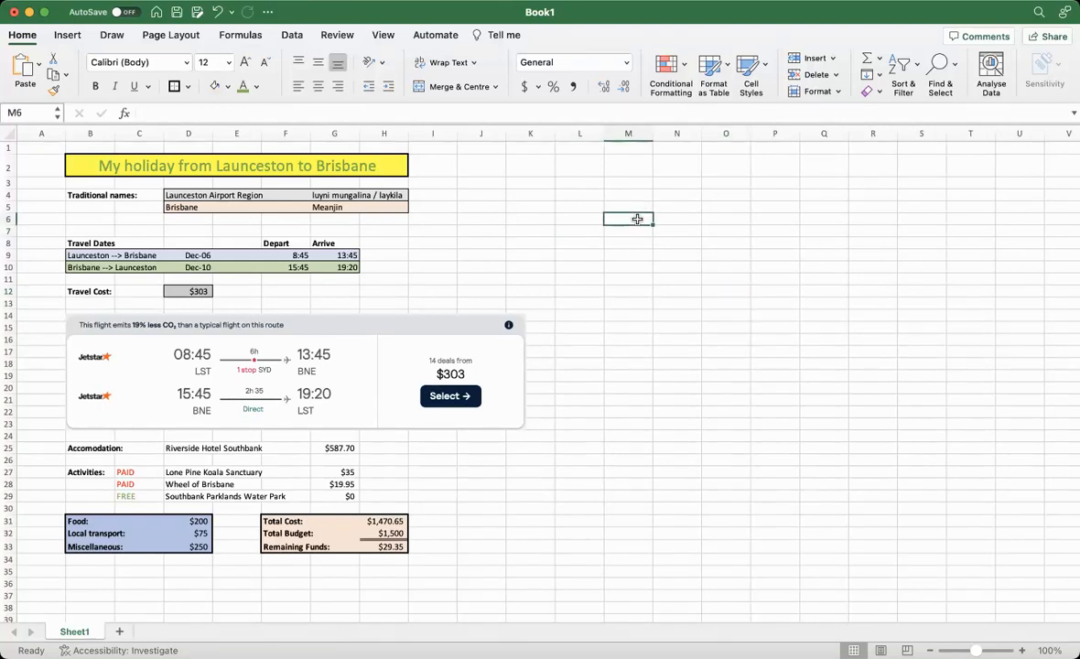
pyautogui.write('Sample Text')
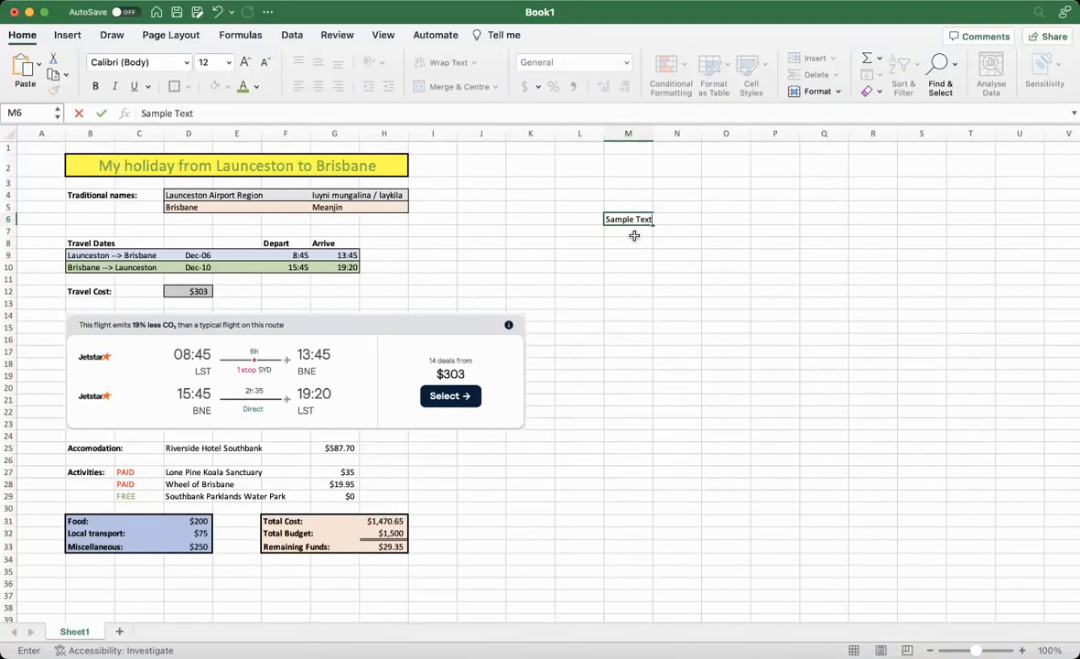
pyautogui.click(632, 240)
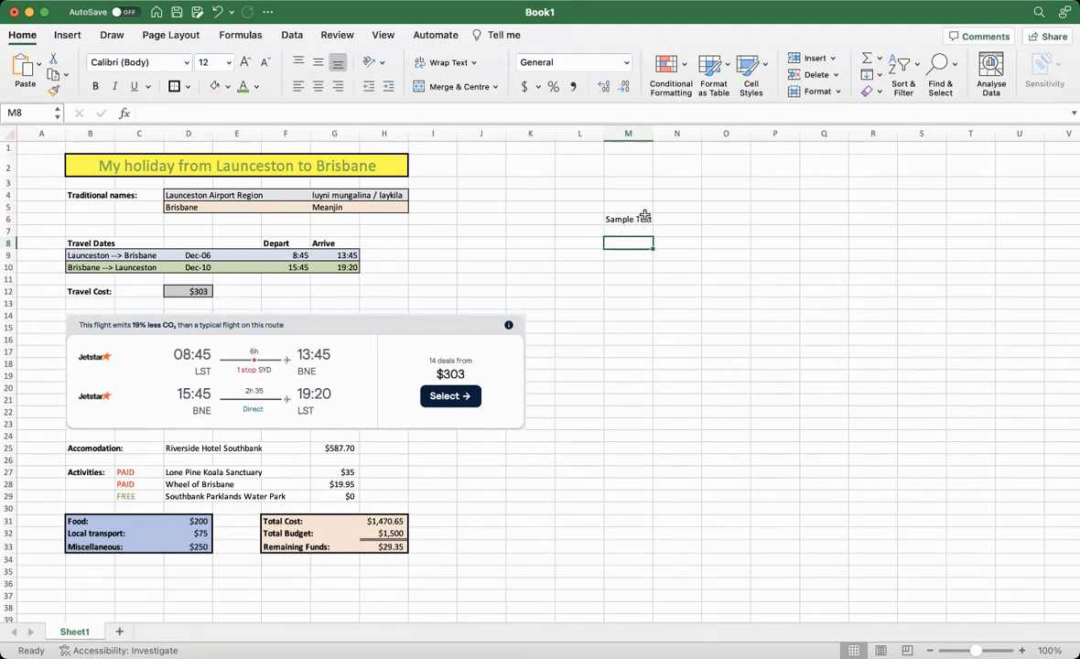
pyautogui.click(638, 219)
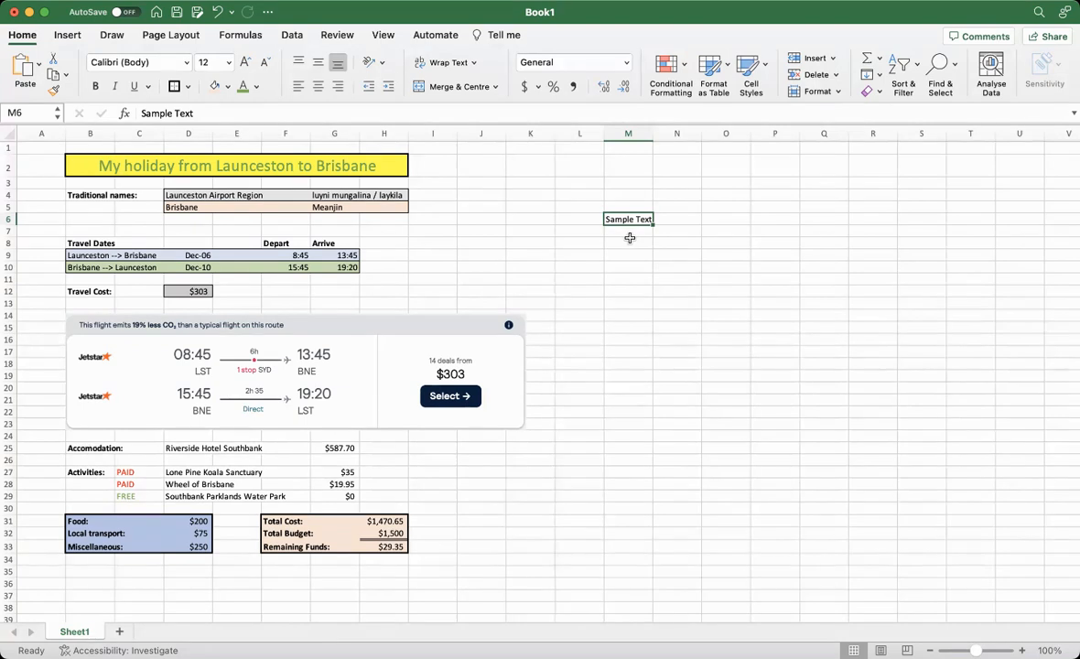
# Enter "Sample Text Number 2" in cell M8
pyautogui.click(630, 240)
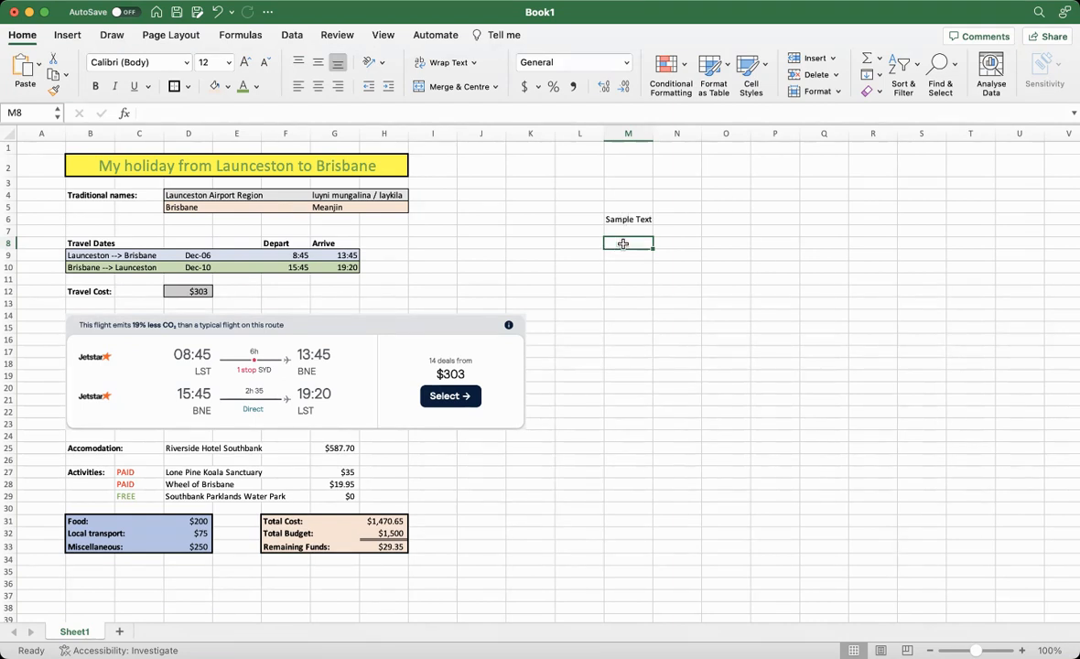
pyautogui.write('Sam')
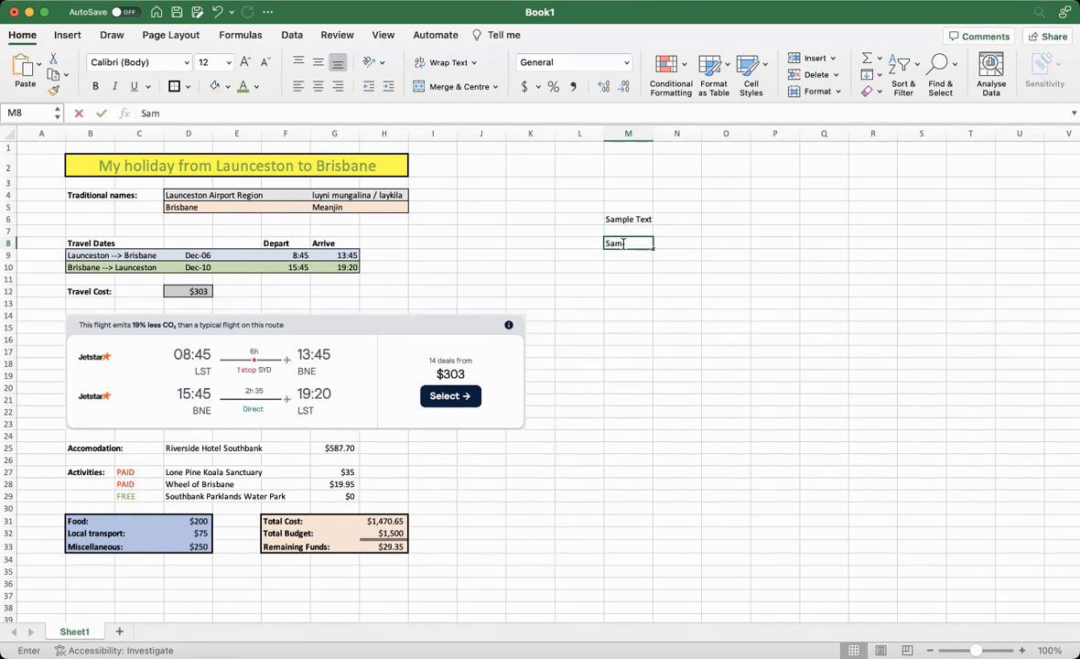
pyautogui.write('ple Text N')
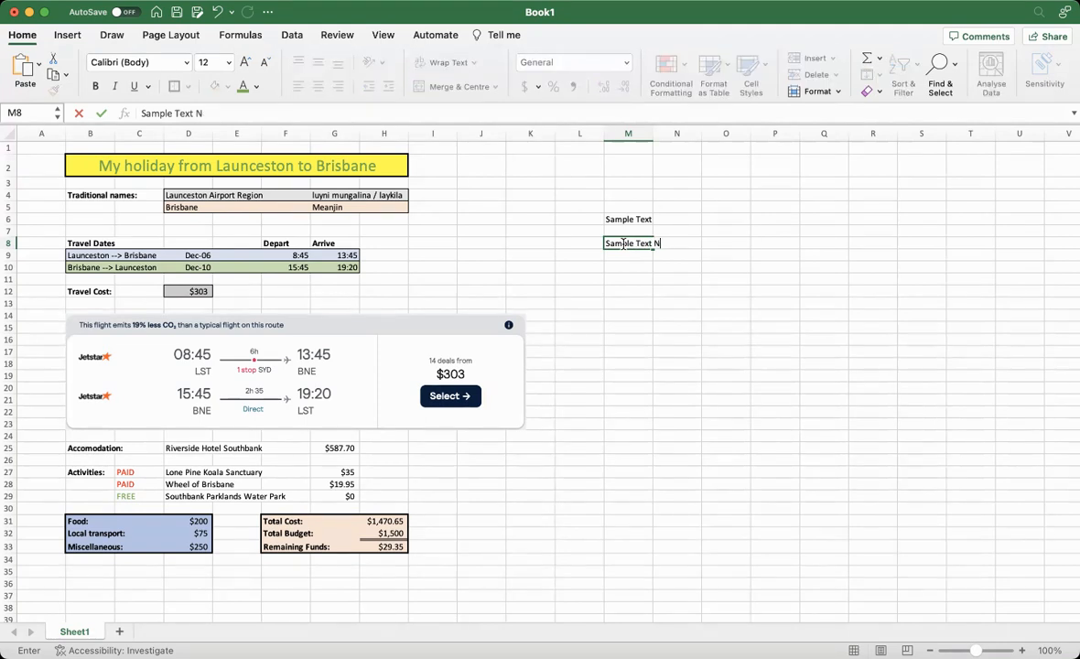
pyautogui.write('umber 2')
pyautogui.click(628, 292)
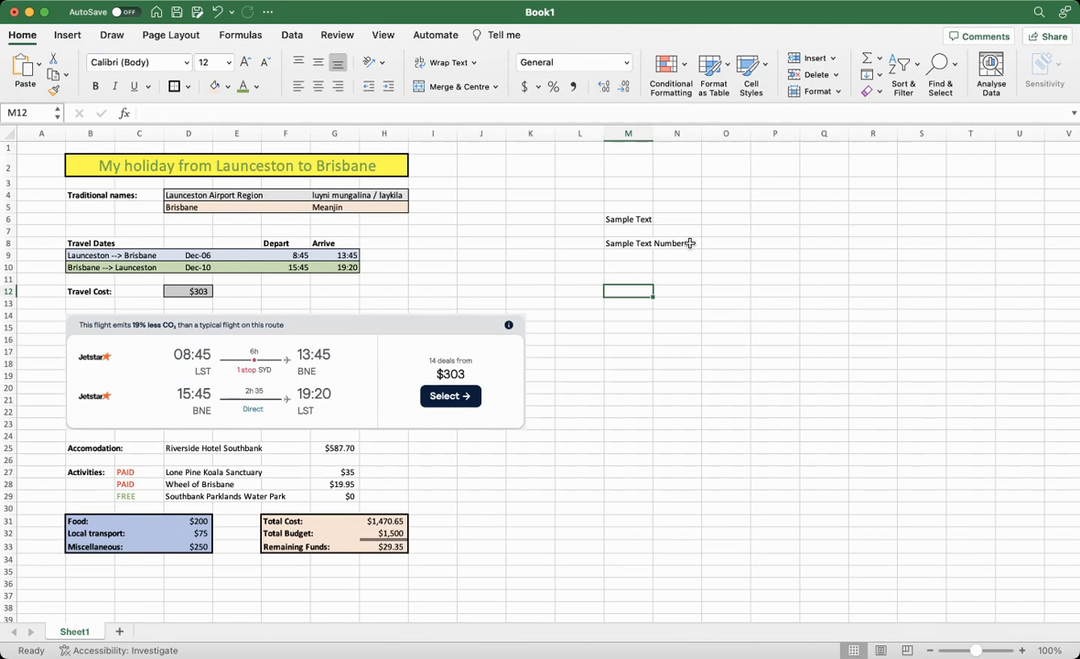
# Enter "Another Text" in cell N8 beside the overflowing text, compare it with M8, and undo the entry
pyautogui.click(690, 242)
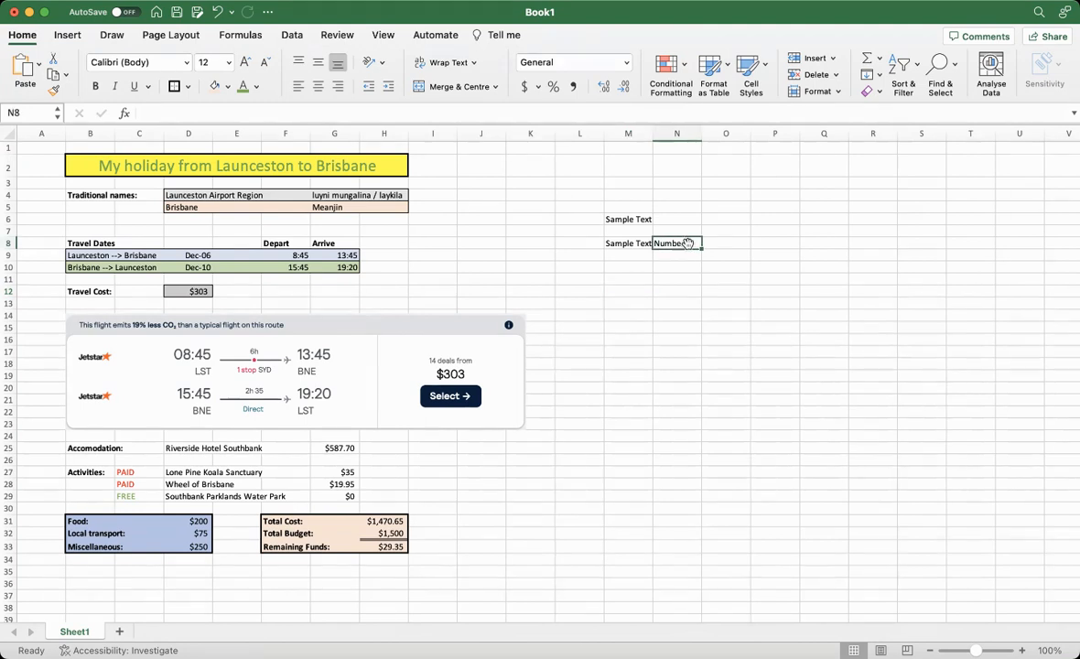
pyautogui.write('Another Text')
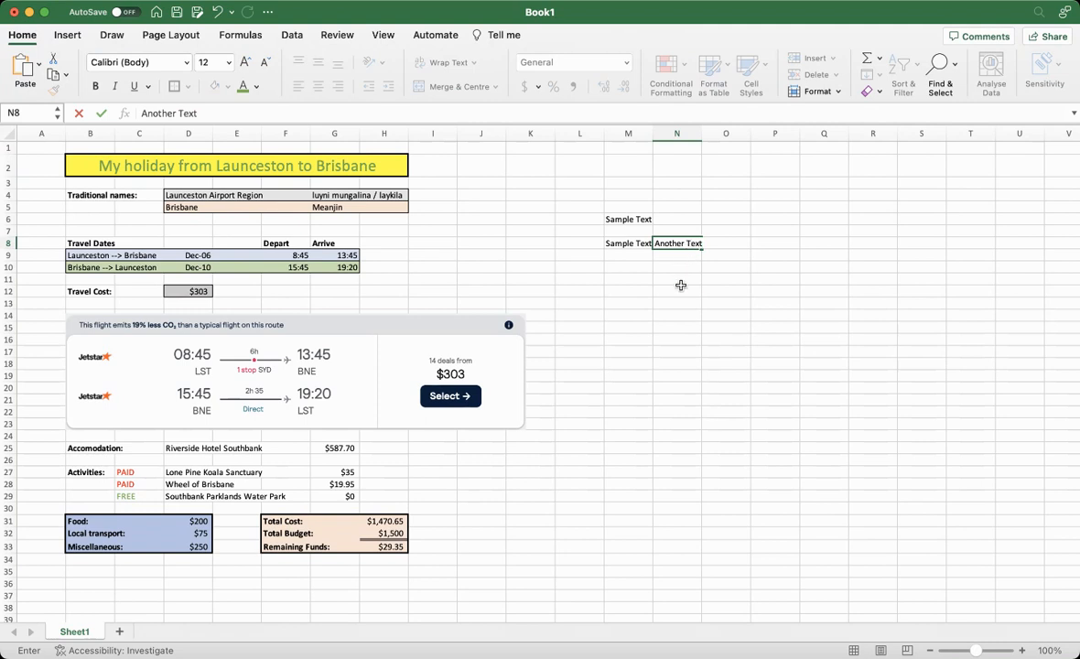
pyautogui.click(682, 288)
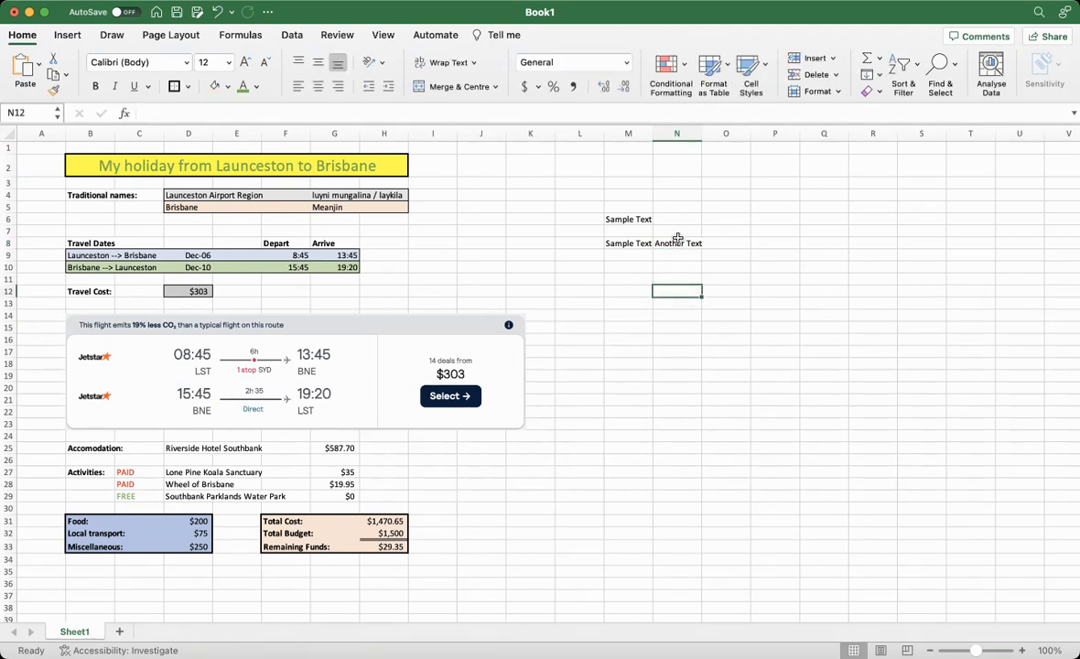
pyautogui.click(623, 242)
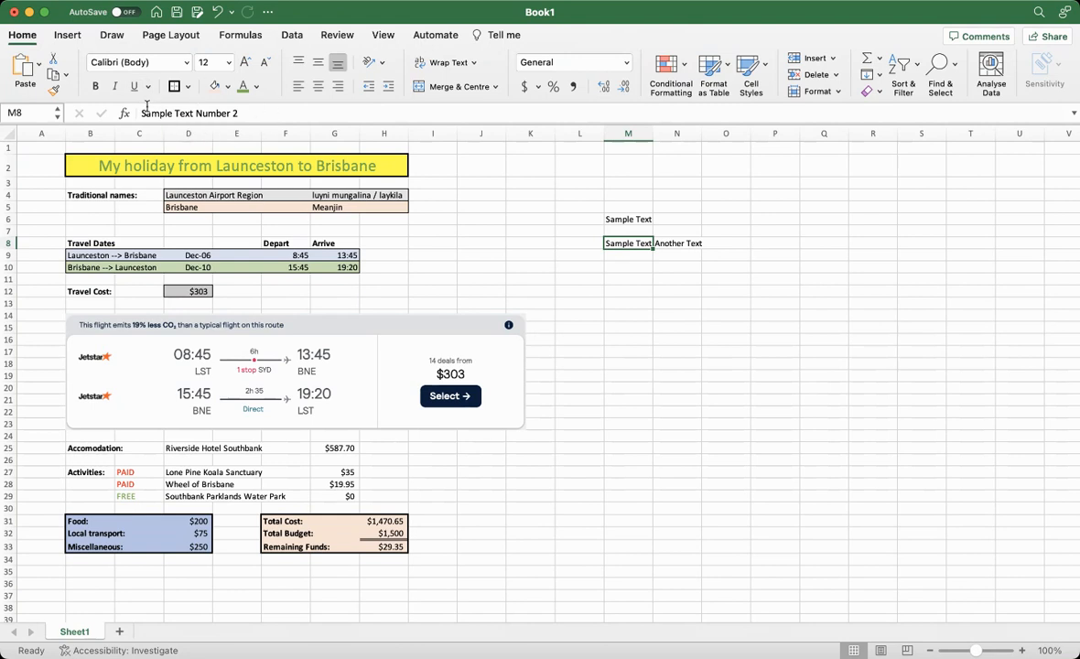
pyautogui.click(682, 243)
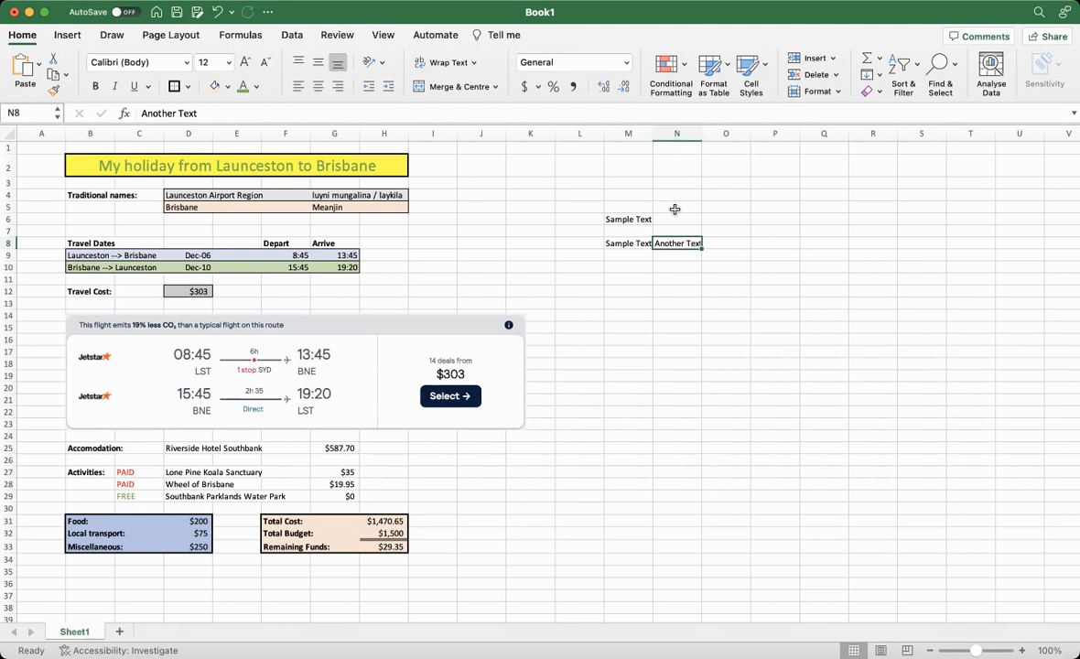
pyautogui.write('Number 2')
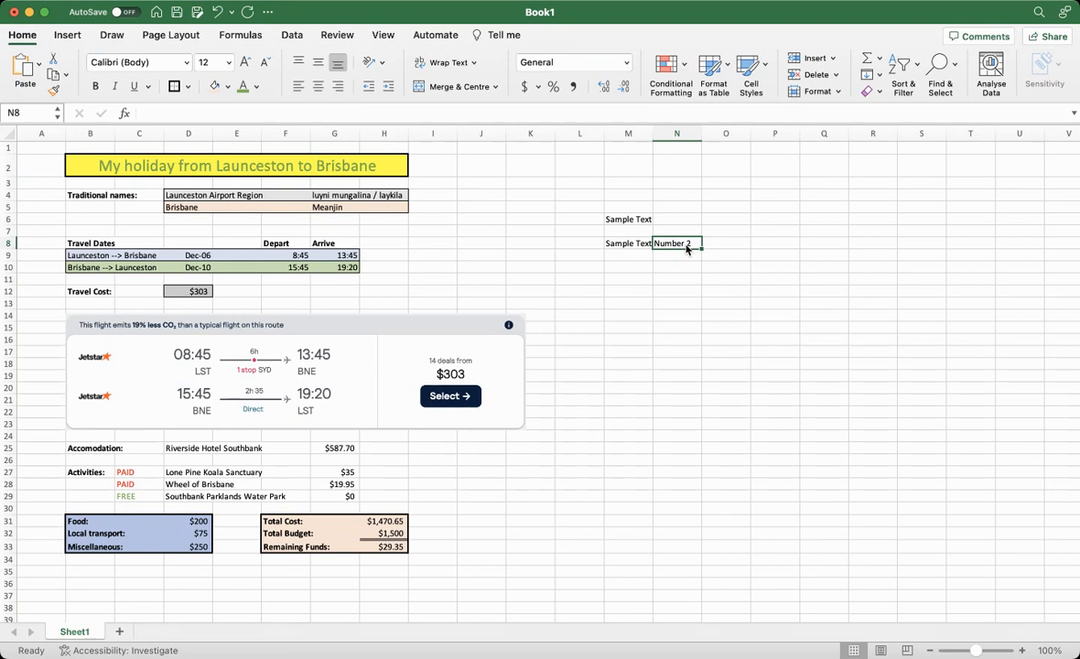
pyautogui.click(680, 268)
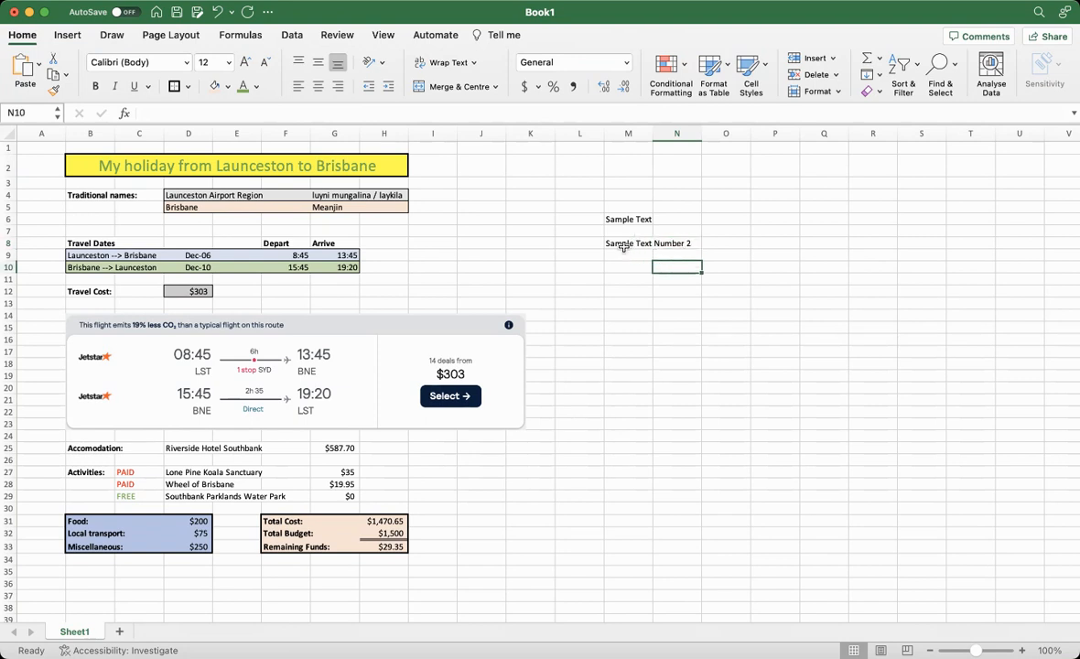
# Merge and centre cells M8:N8 so they hold "Sample Text Number 2" as one cell
pyautogui.moveTo(617, 243); pyautogui.dragTo(683, 244)
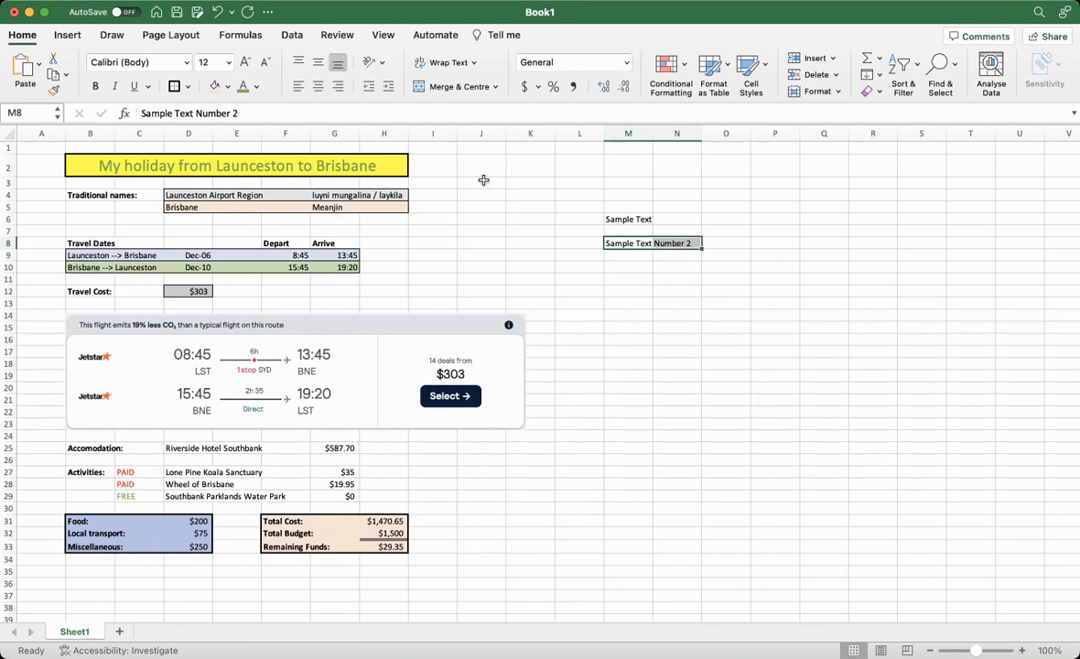
pyautogui.click(495, 87)
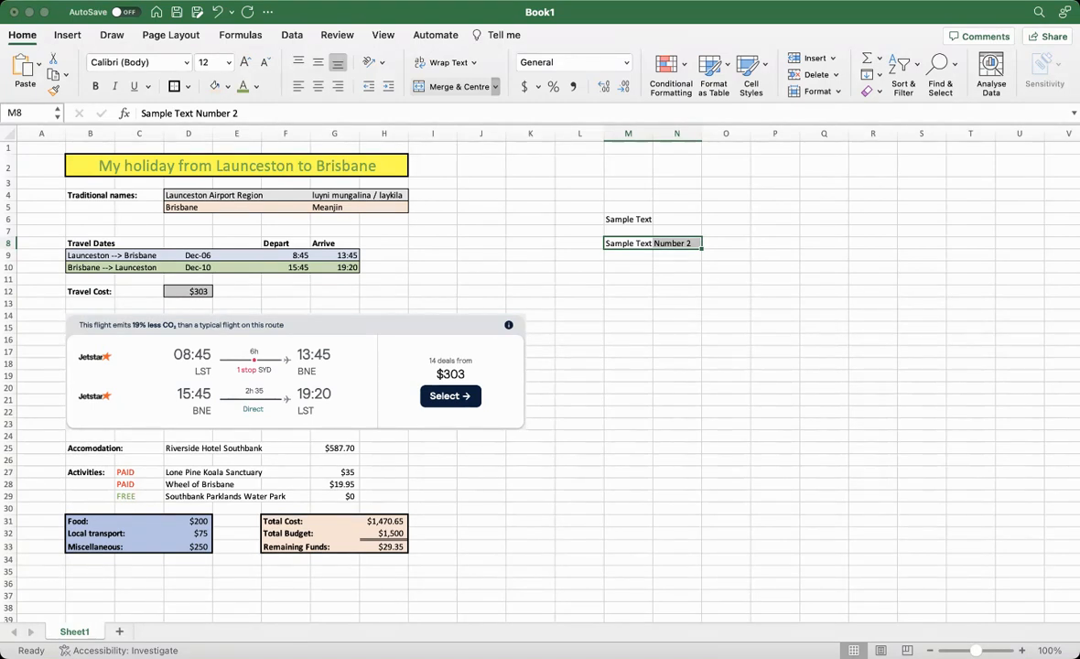
pyautogui.click(461, 110)
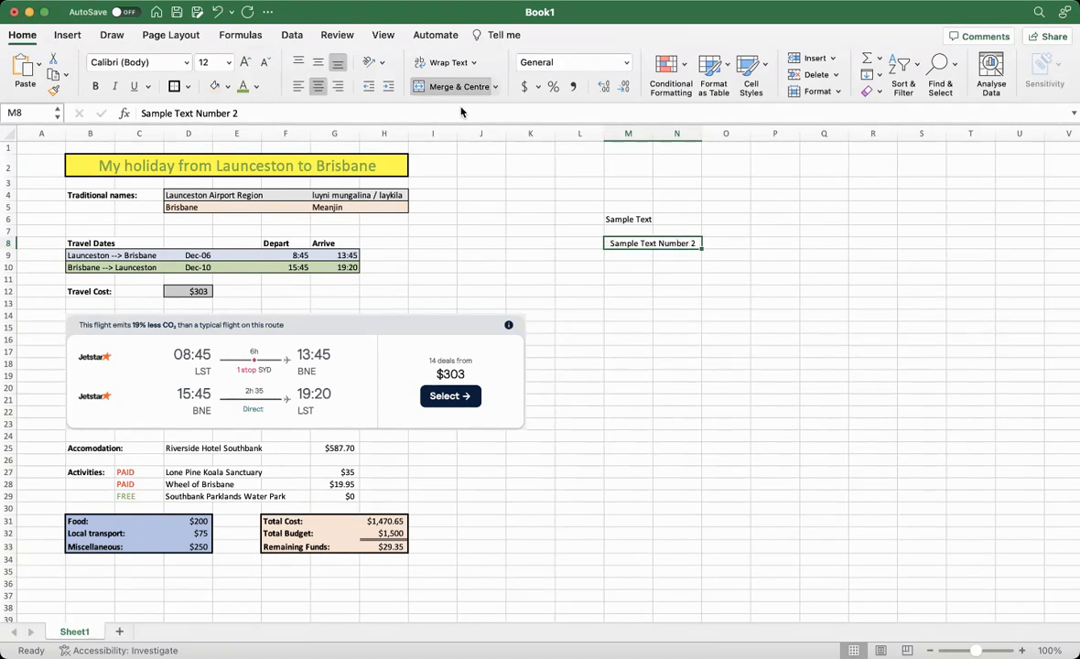
pyautogui.click(647, 276)
# Set the font size of "Sample Text Number 2" to 18
pyautogui.click(646, 243)
pyautogui.click(216, 200)
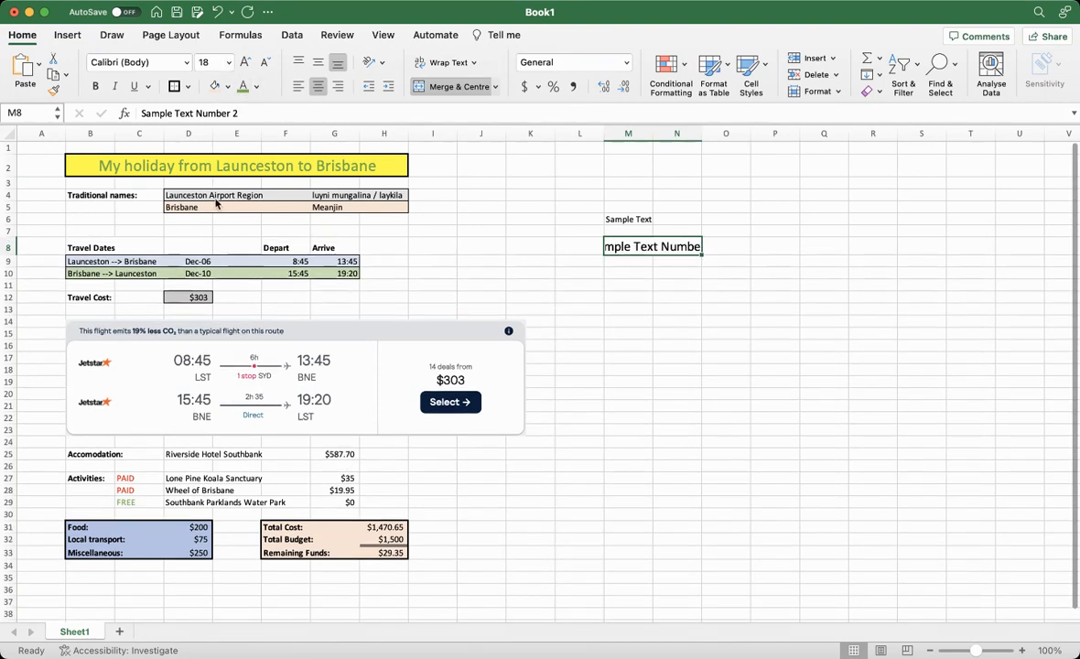
pyautogui.click(738, 320)
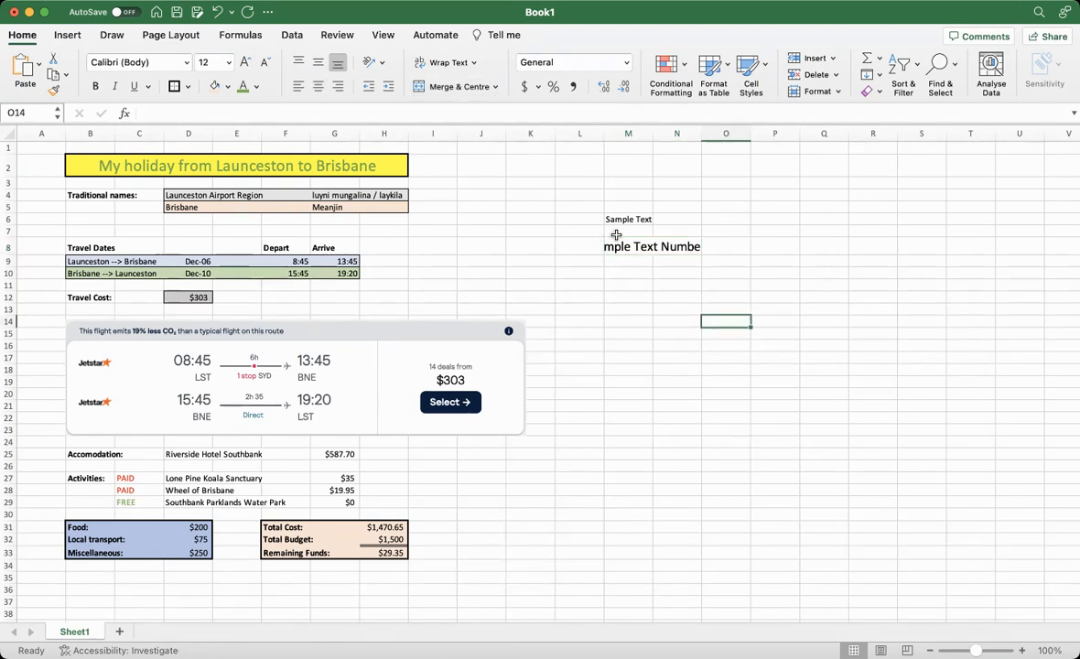
# Unmerge the row 8 cells containing "Sample Text Number 2" and check them individually
pyautogui.click(572, 244)
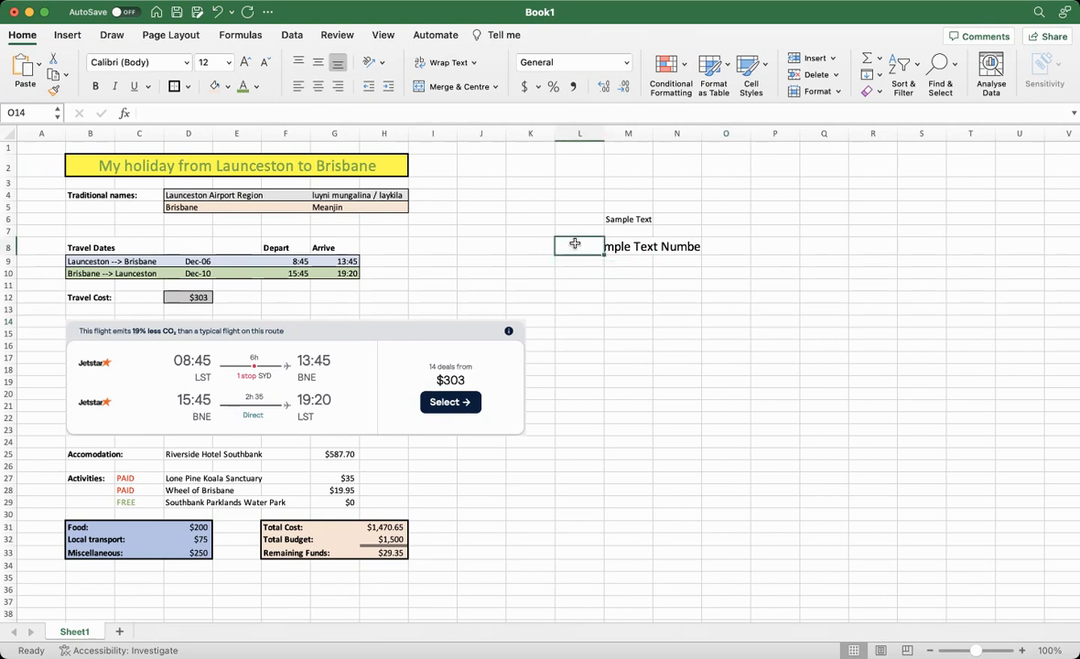
pyautogui.moveTo(578, 242); pyautogui.dragTo(716, 247)
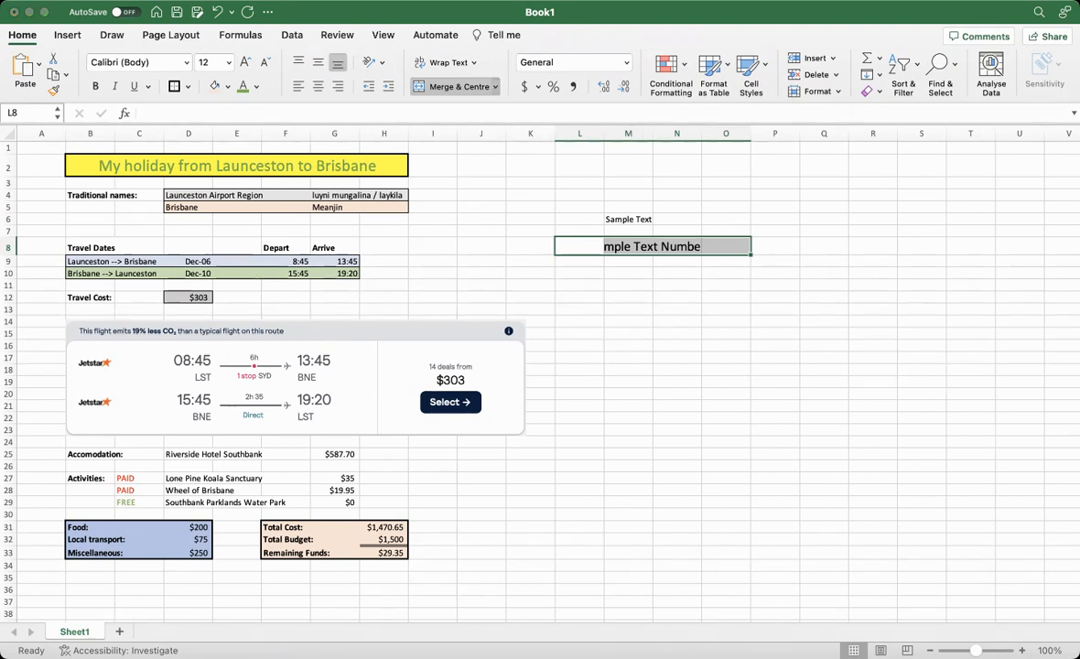
pyautogui.click(477, 111)
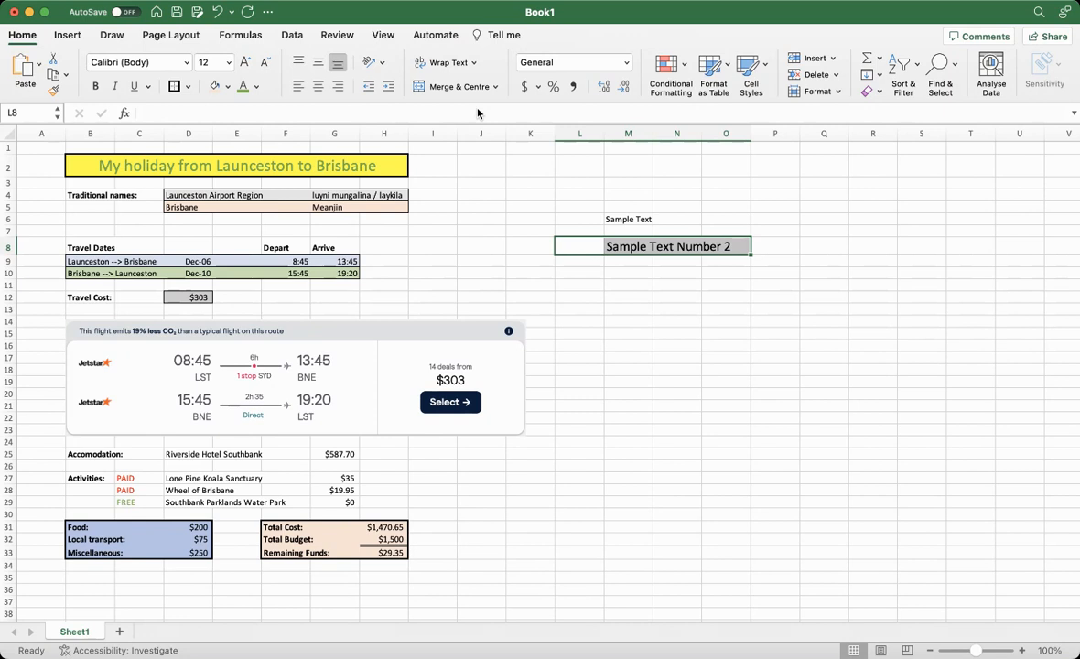
pyautogui.click(581, 242)
pyautogui.click(636, 245)
pyautogui.press('Right')
pyautogui.press('Right')
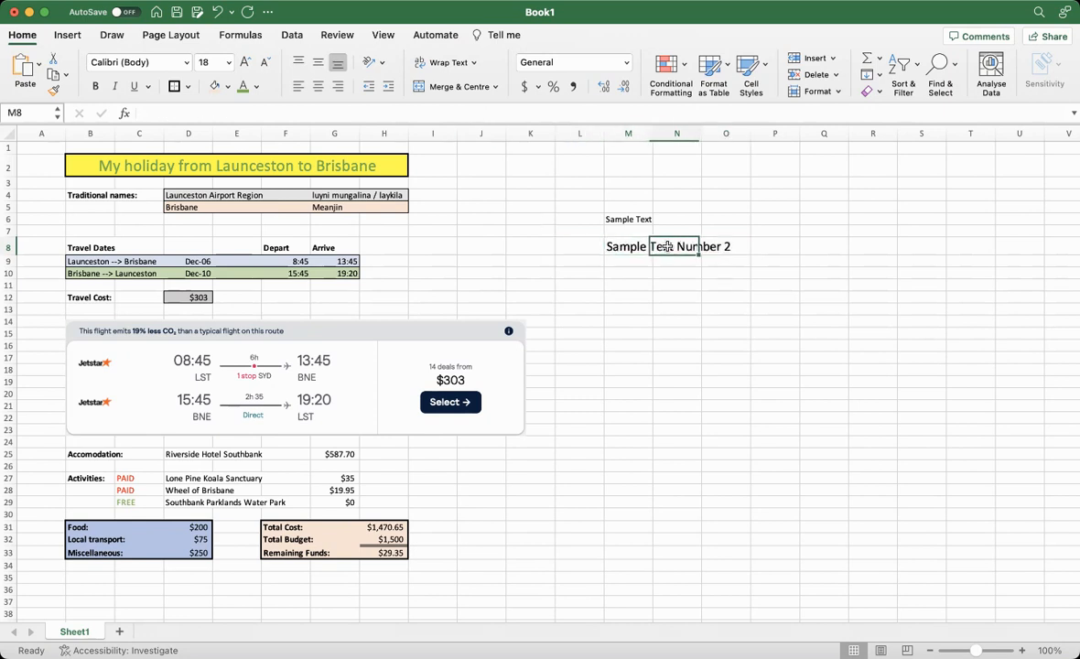
# Merge and centre cells L8:O8 around "Sample Text Number 2"
pyautogui.moveTo(564, 247); pyautogui.dragTo(732, 246)
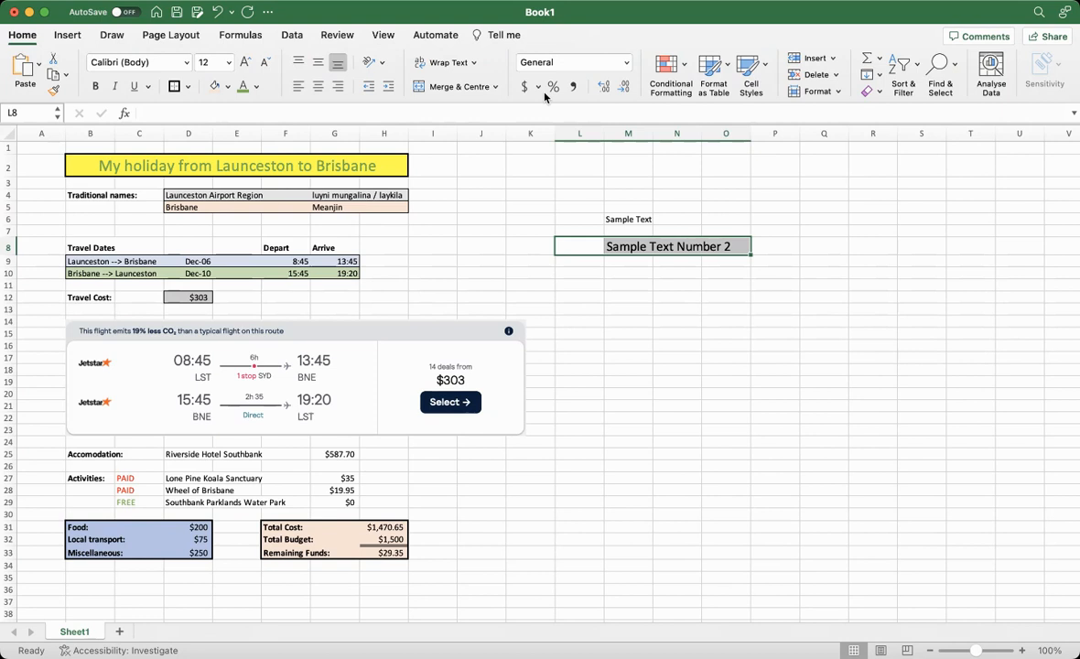
pyautogui.click(459, 87)
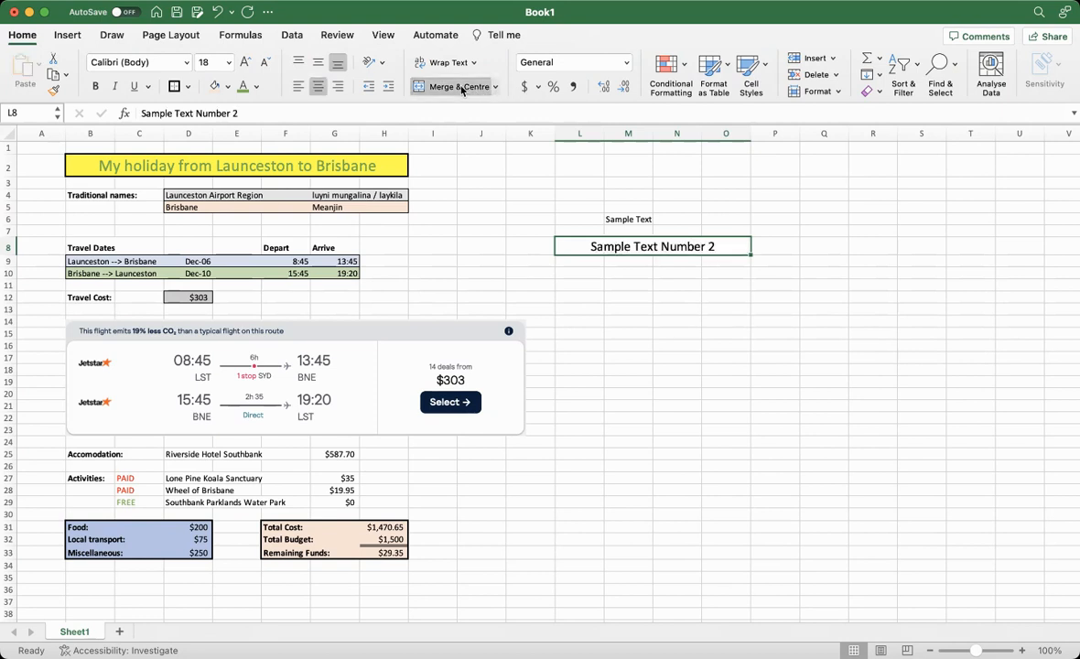
pyautogui.click(730, 282)
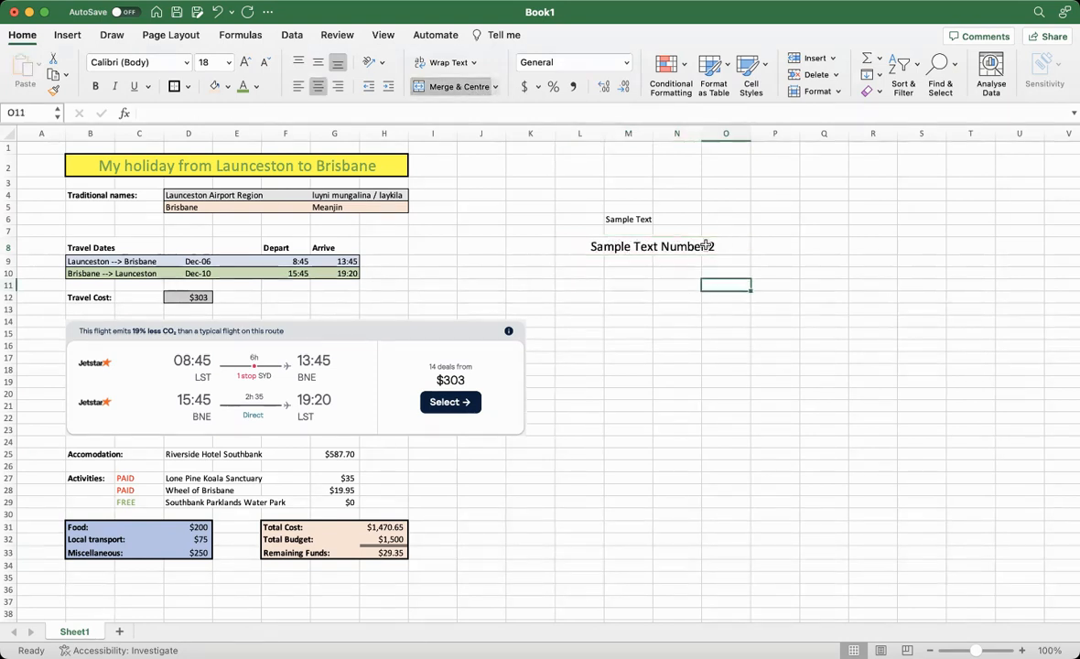
pyautogui.click(571, 246)
pyautogui.scroll(-1, 571, 247)
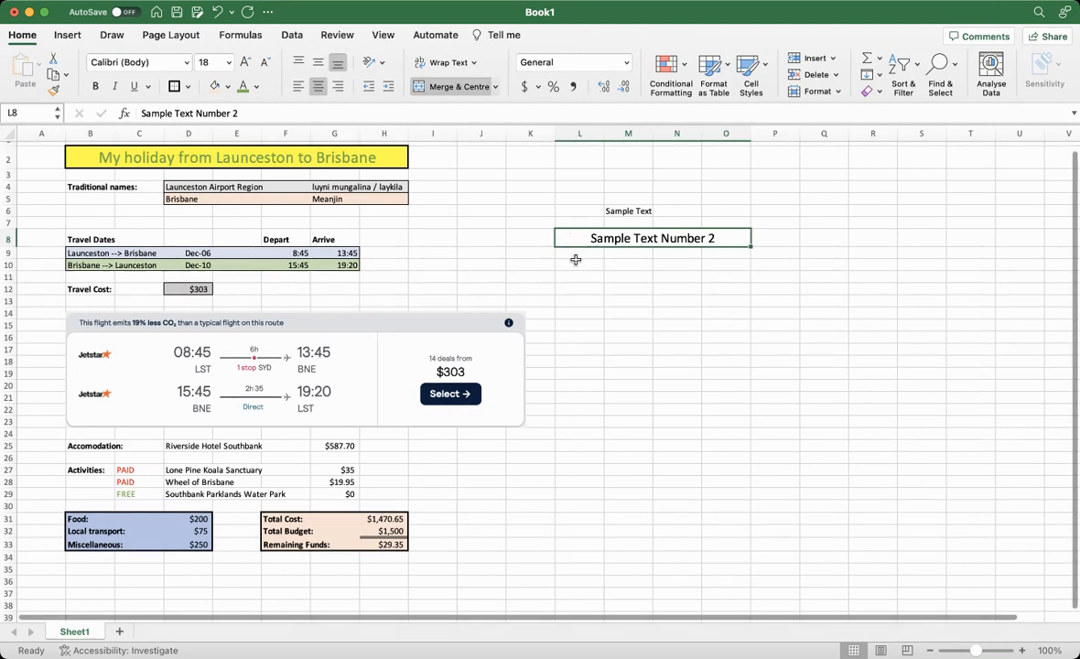
pyautogui.scroll(1, 577, 265)
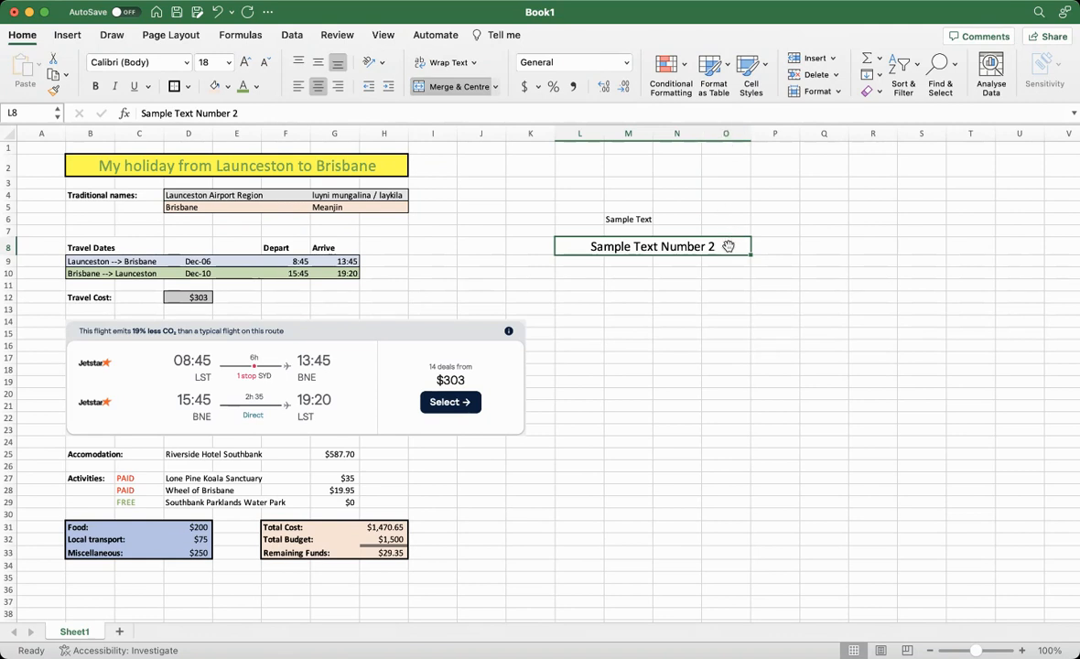
pyautogui.click(668, 283)
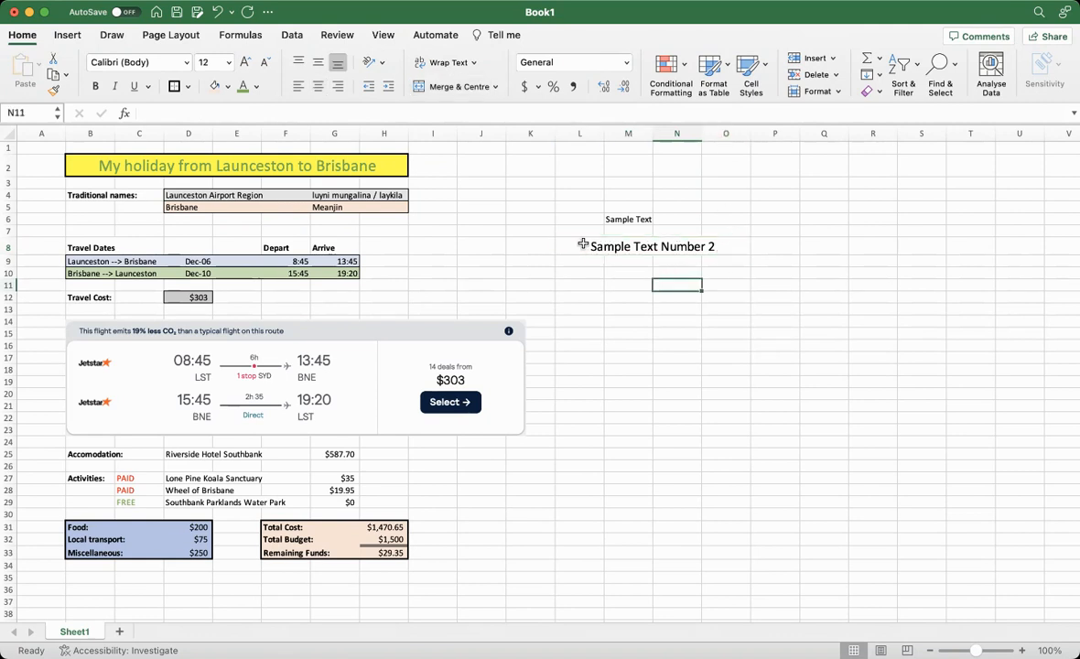
# Change the font colour of the merged "Sample Text Number 2" cell to orange
pyautogui.click(583, 243)
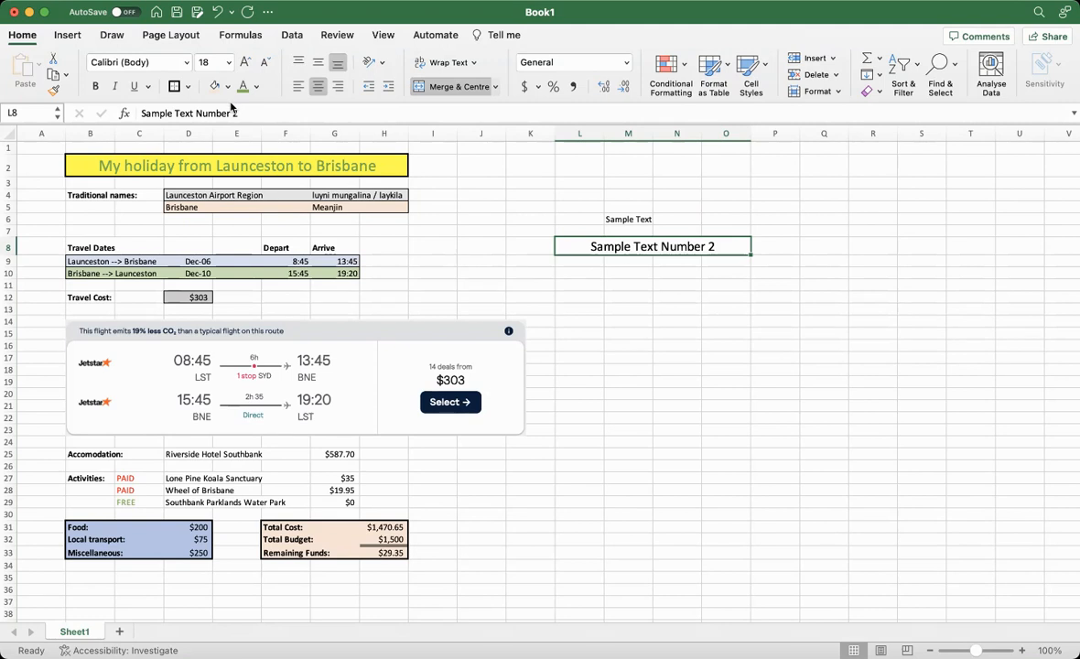
pyautogui.click(257, 88)
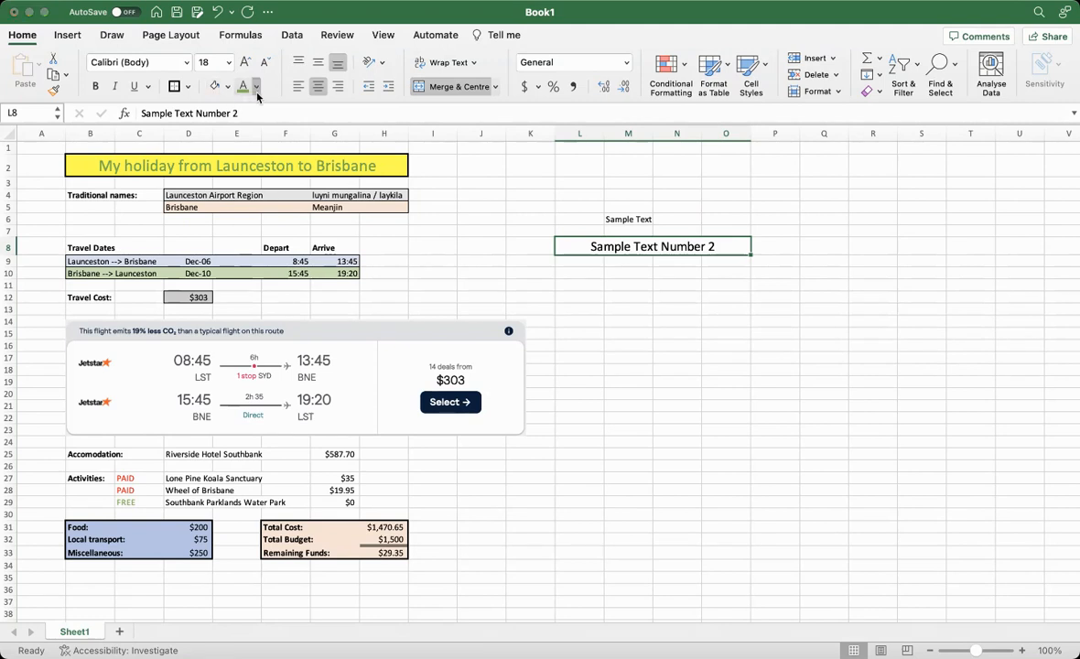
pyautogui.click(309, 145)
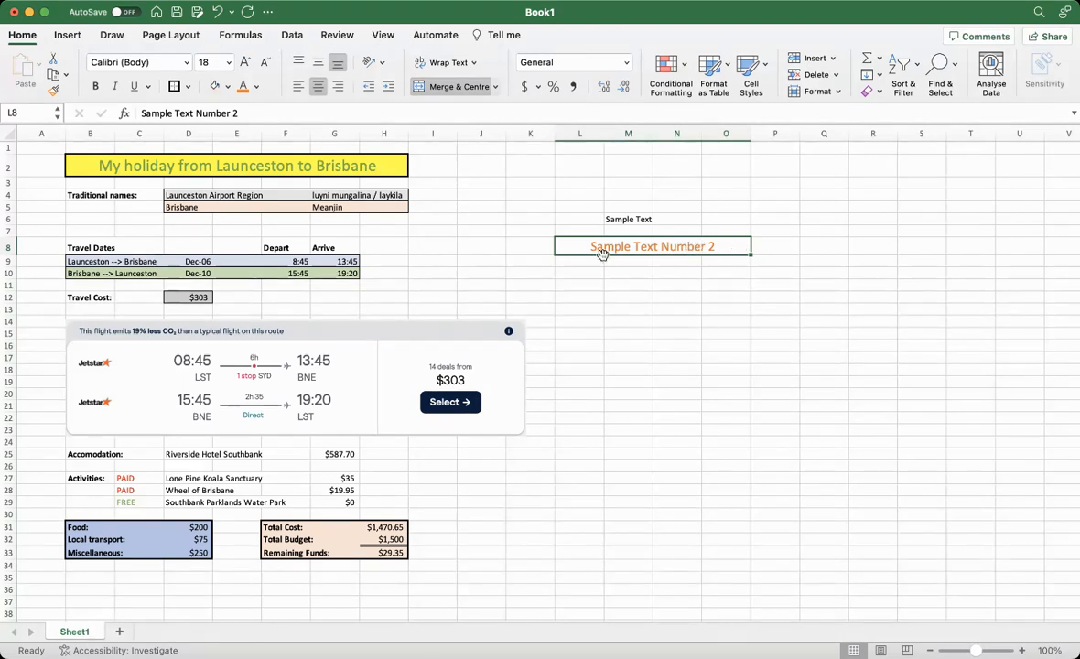
# Fill the merged "Sample Text Number 2" cell with light blue
pyautogui.click(228, 89)
pyautogui.click(274, 178)
pyautogui.click(644, 276)
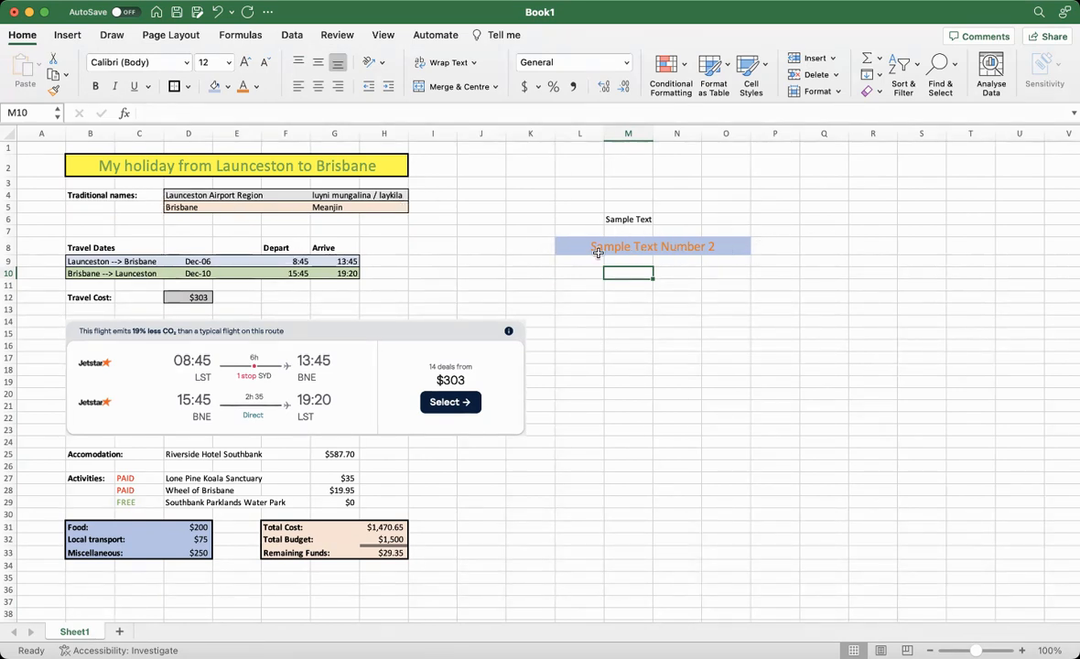
# Add a thick outside border around the merged "Sample Text Number 2" cell
pyautogui.click(565, 243)
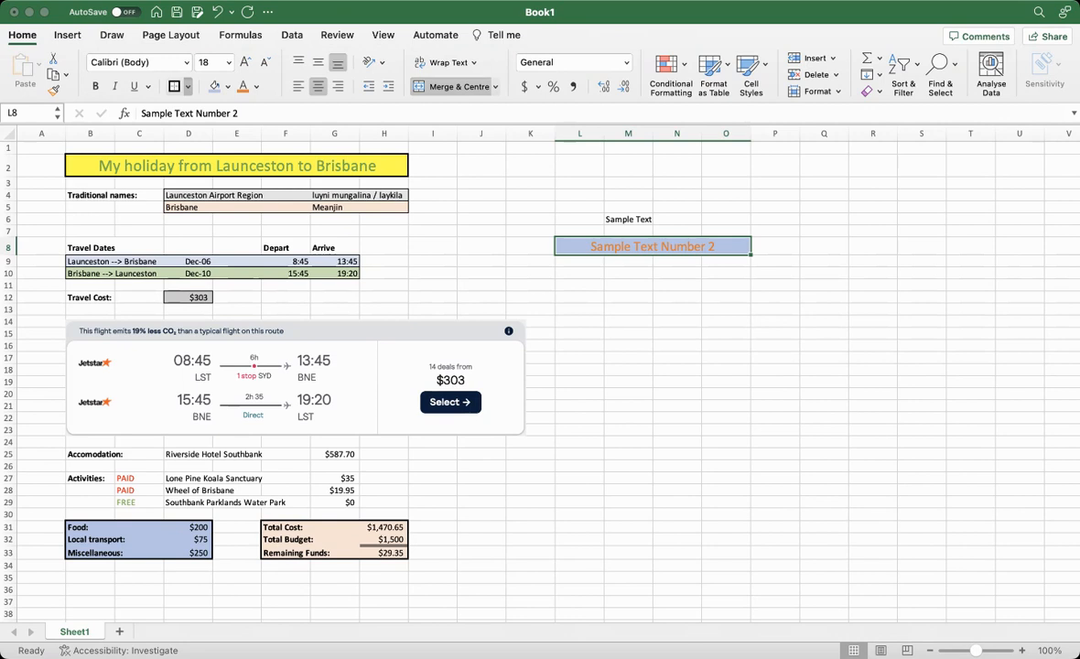
pyautogui.click(268, 260)
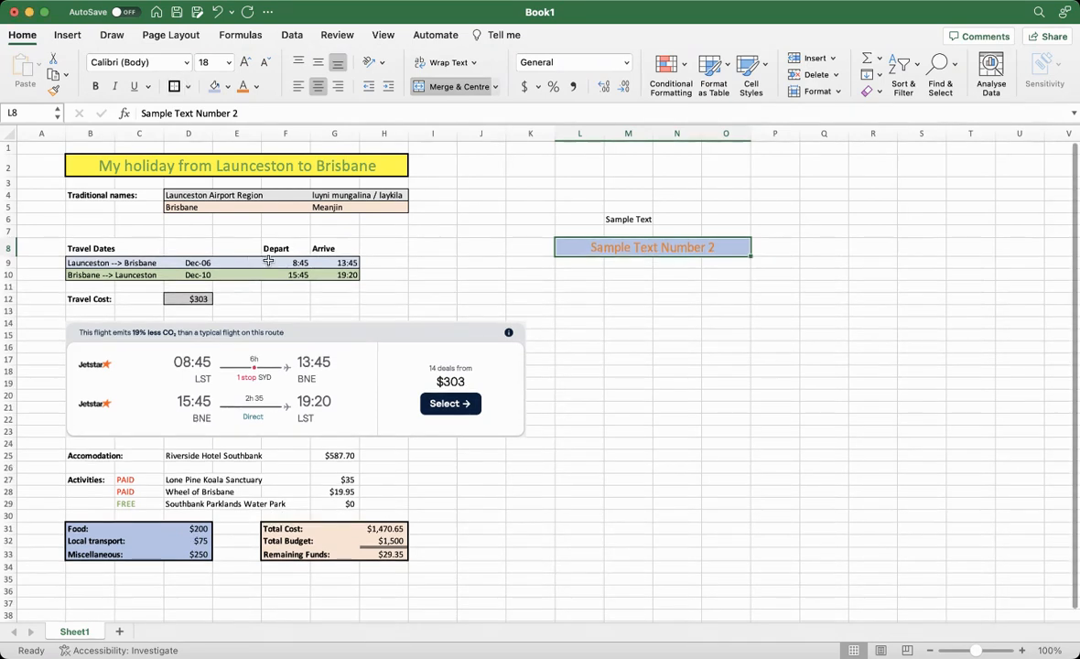
pyautogui.click(668, 311)
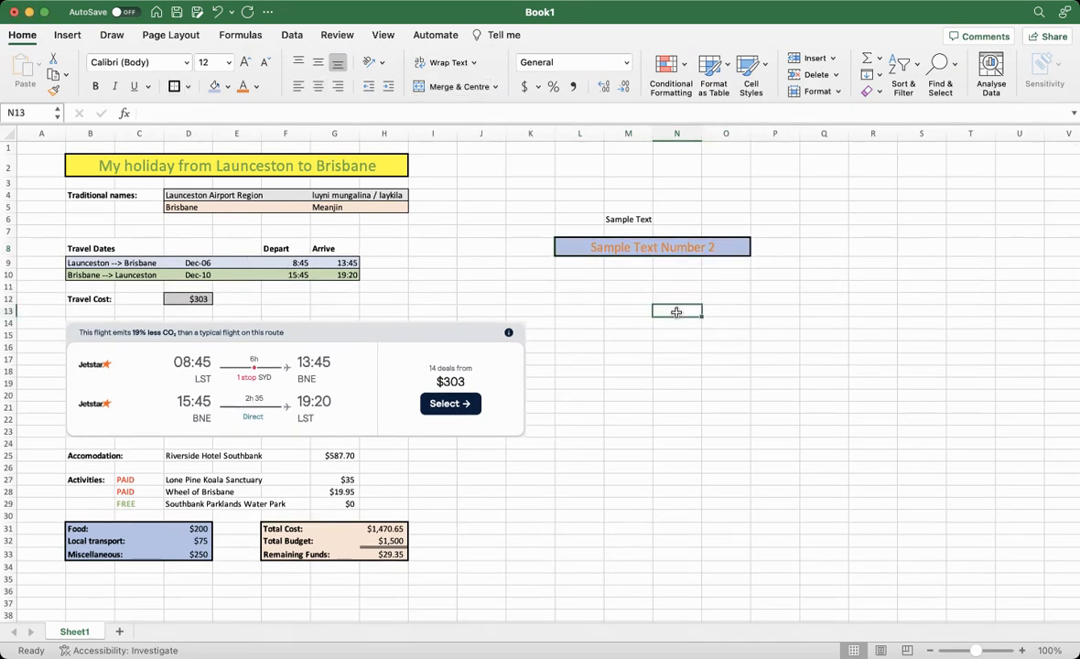